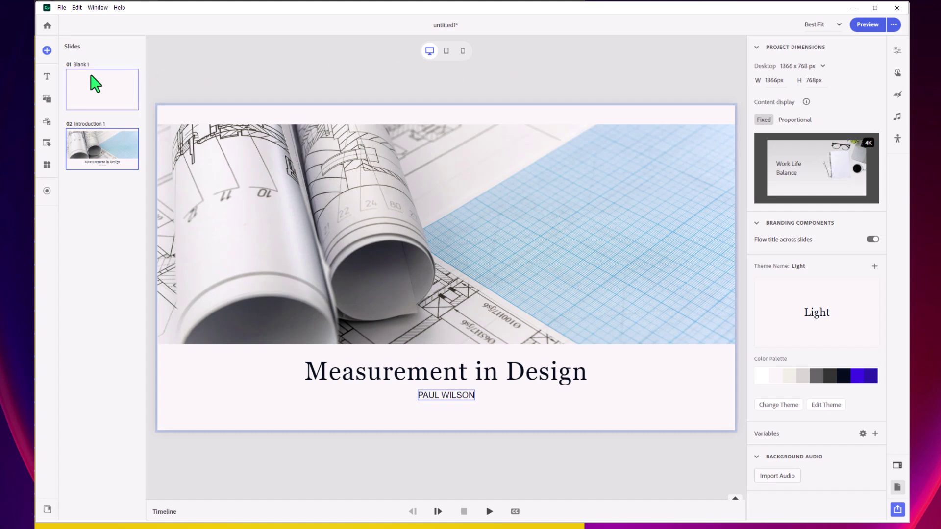
# Delete the Blank 1 slide and open the Desktop project size presets list
pyautogui.click(101, 91)
pyautogui.press('Delete')
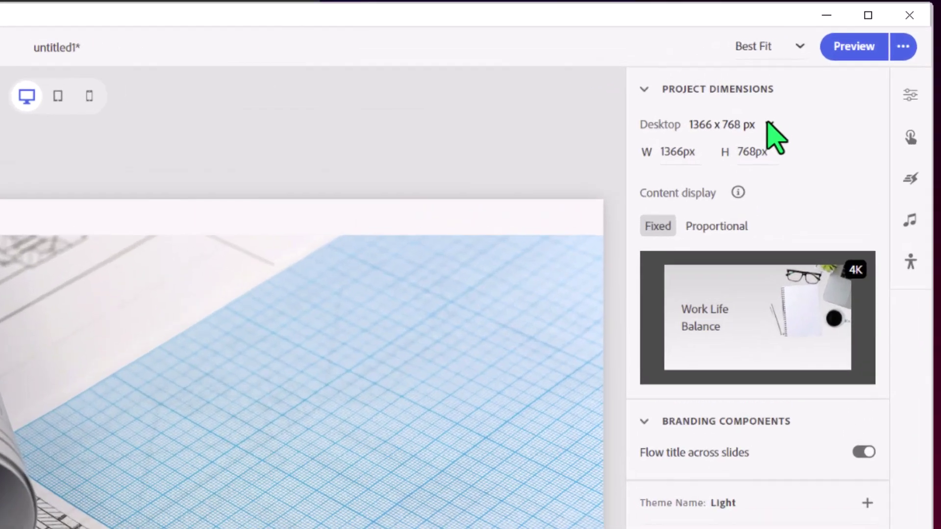
pyautogui.click(768, 124)
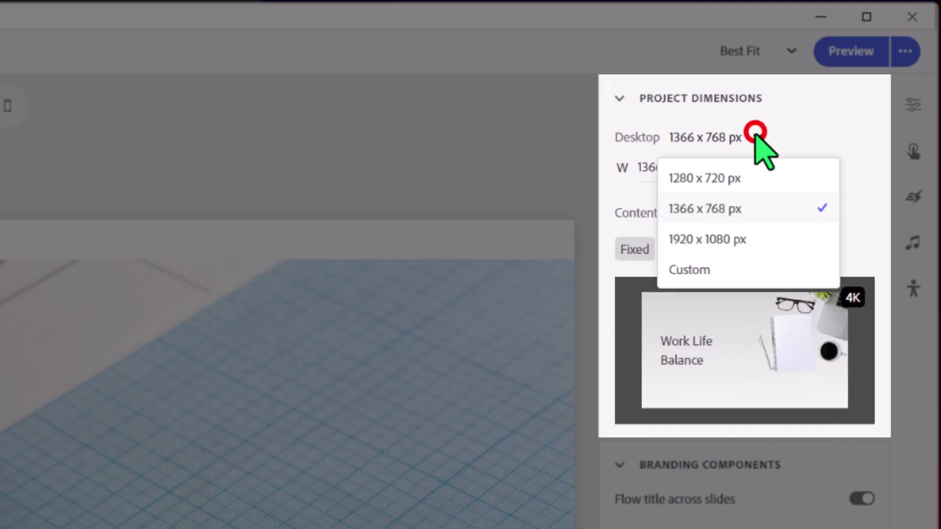
pyautogui.click(766, 121)
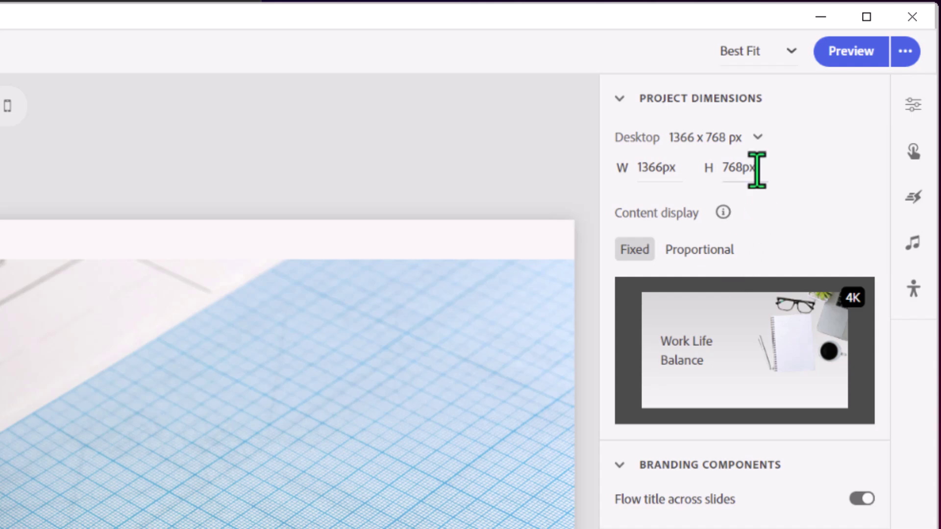
pyautogui.click(739, 137)
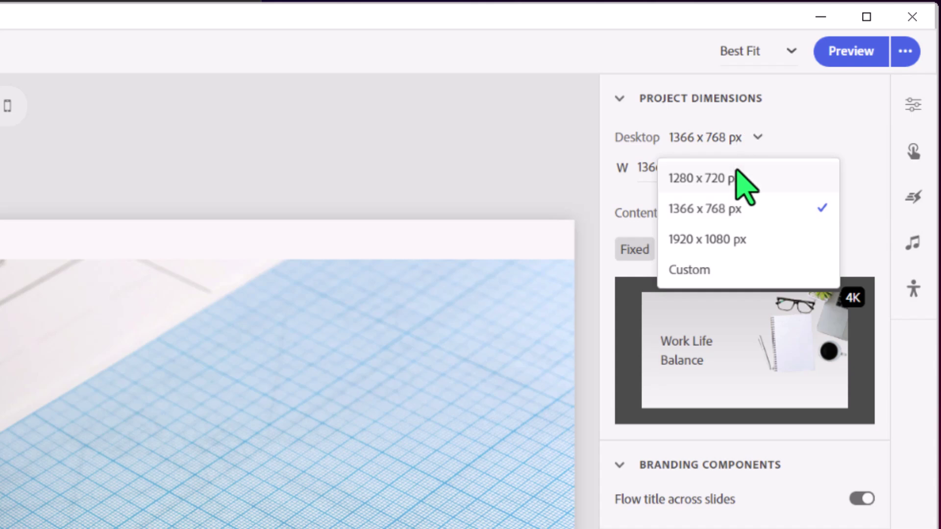
# Switch the project size to Custom with width 1200 px and height 1200 px
pyautogui.click(740, 267)
pyautogui.click(652, 166)
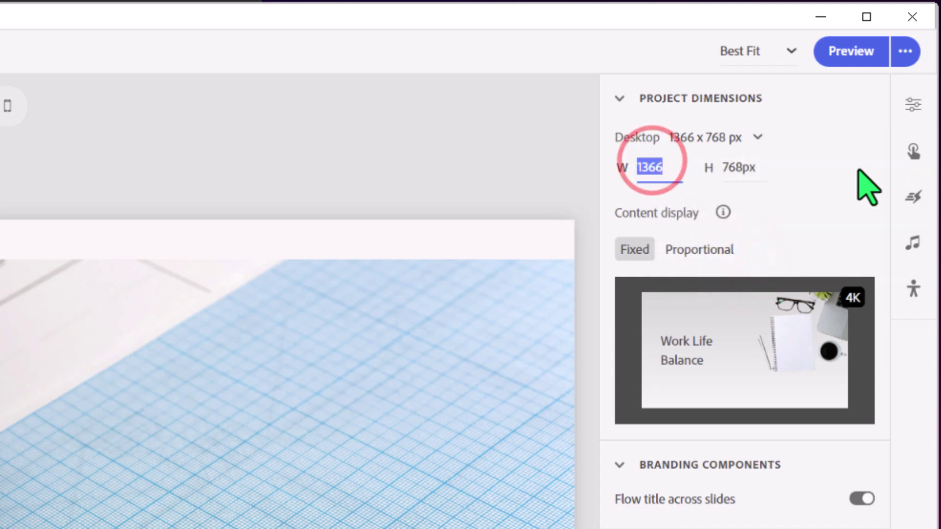
pyautogui.write('1200')
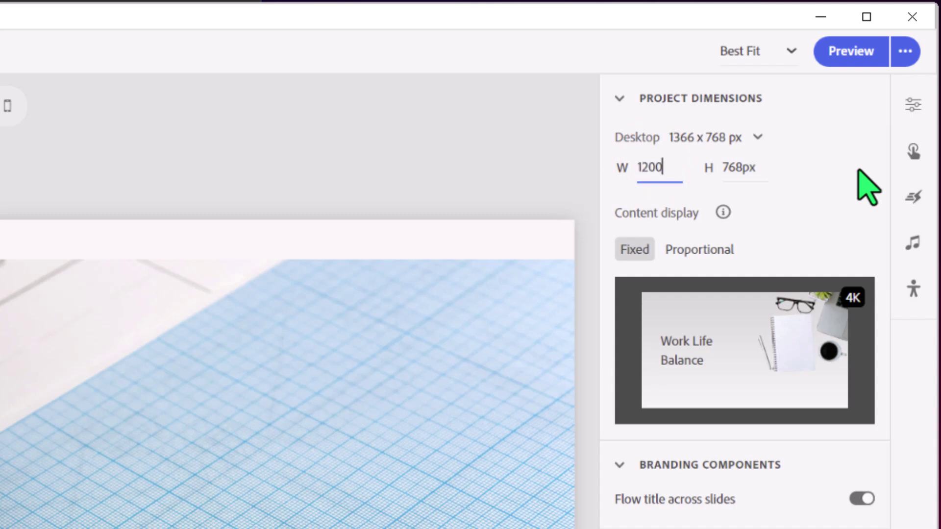
pyautogui.press('Tab')
pyautogui.write('12')
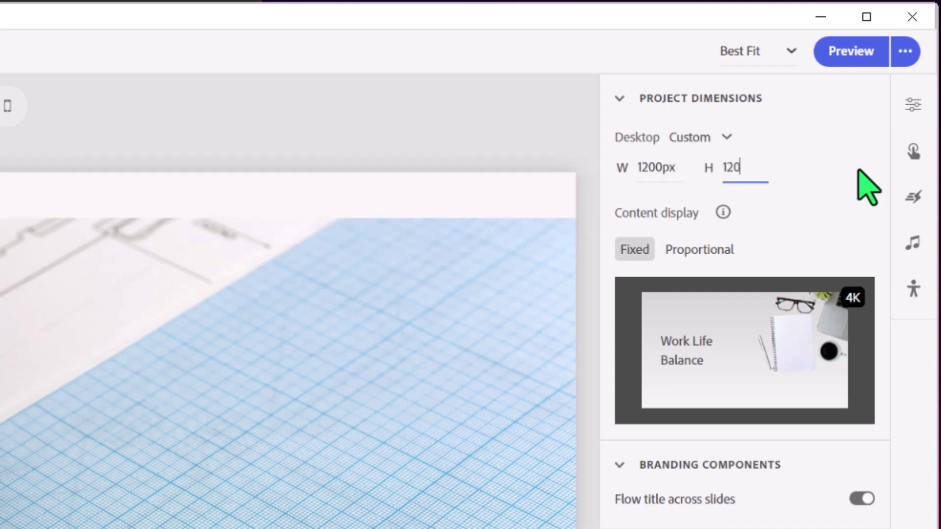
pyautogui.press('Tab')
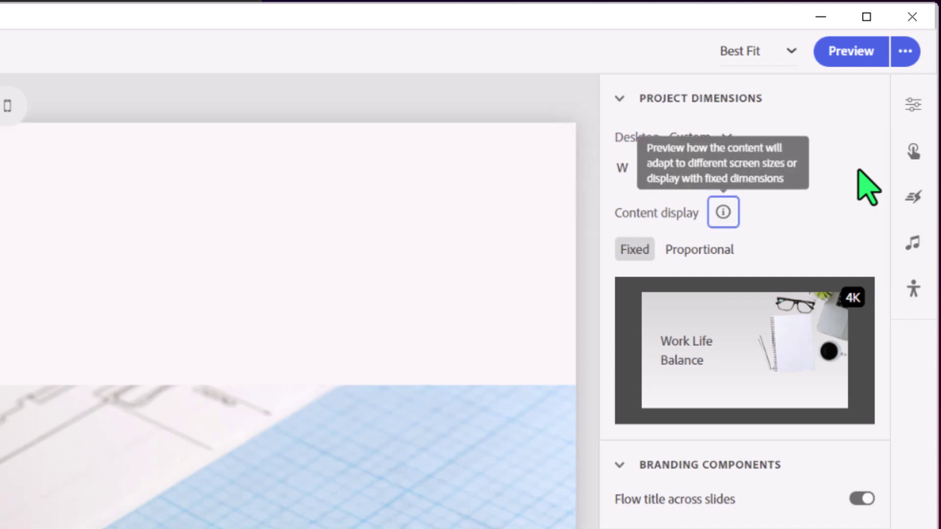
pyautogui.click(870, 182)
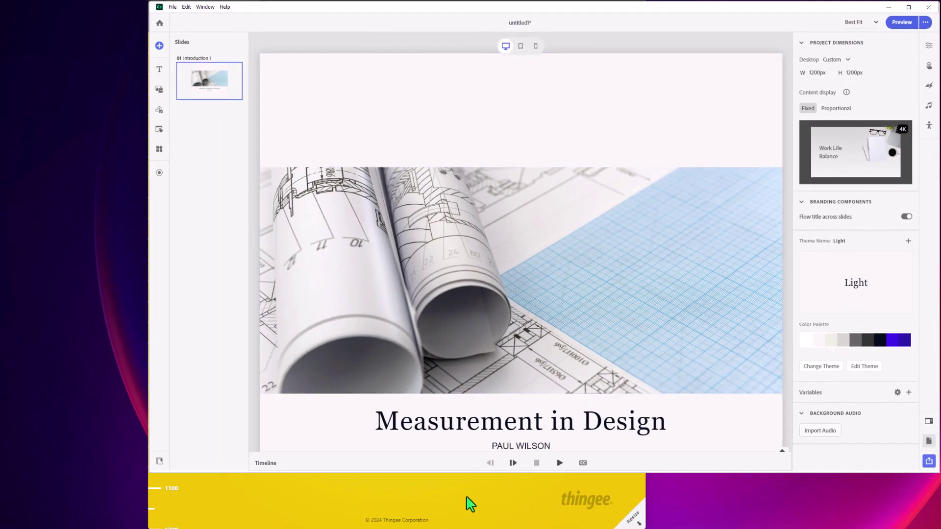
# Preview the project in Chrome and play the slide
pyautogui.click(461, 504)
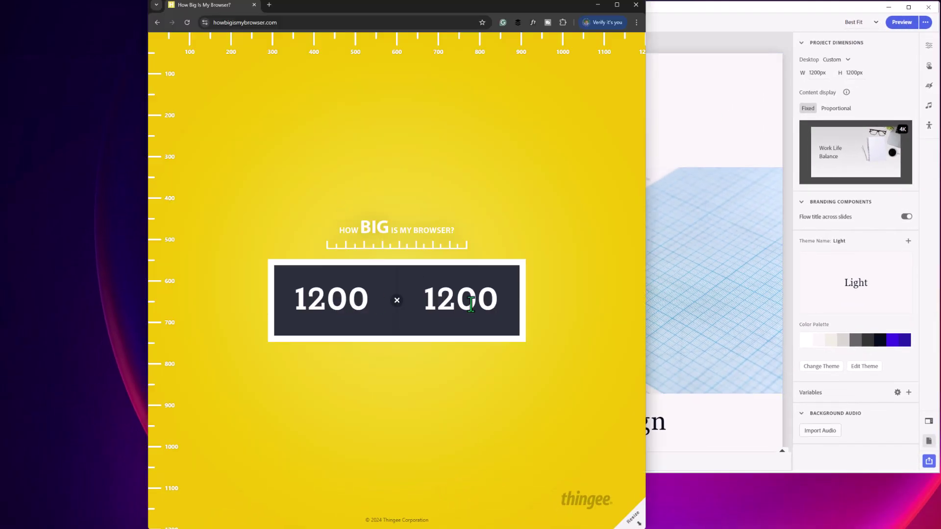
pyautogui.click(901, 22)
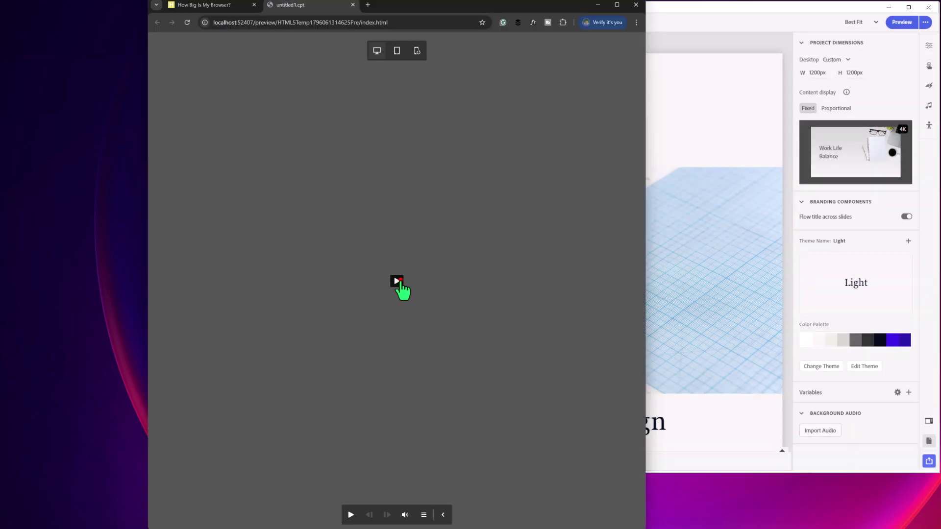
pyautogui.click(398, 282)
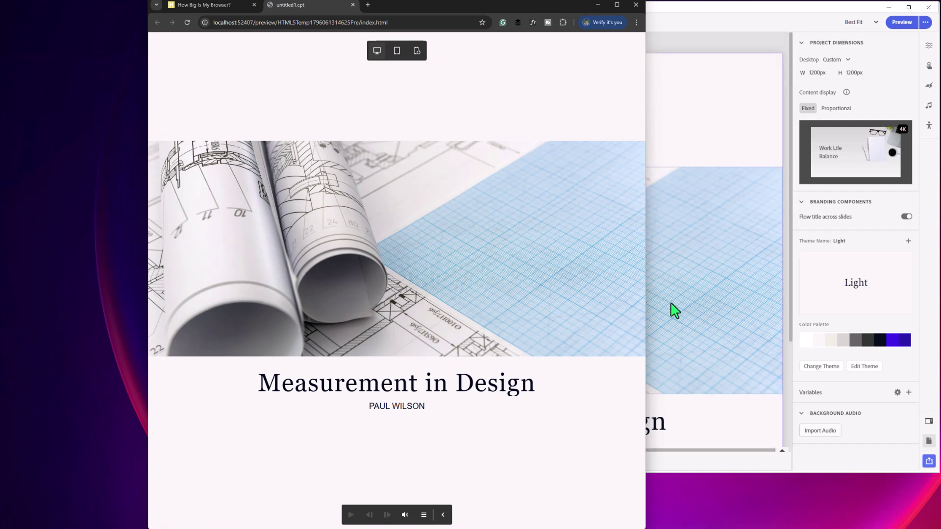
# Resize the Chrome window until the browser-size page reads 1200 × 1200
pyautogui.moveTo(645, 425); pyautogui.dragTo(504, 387)
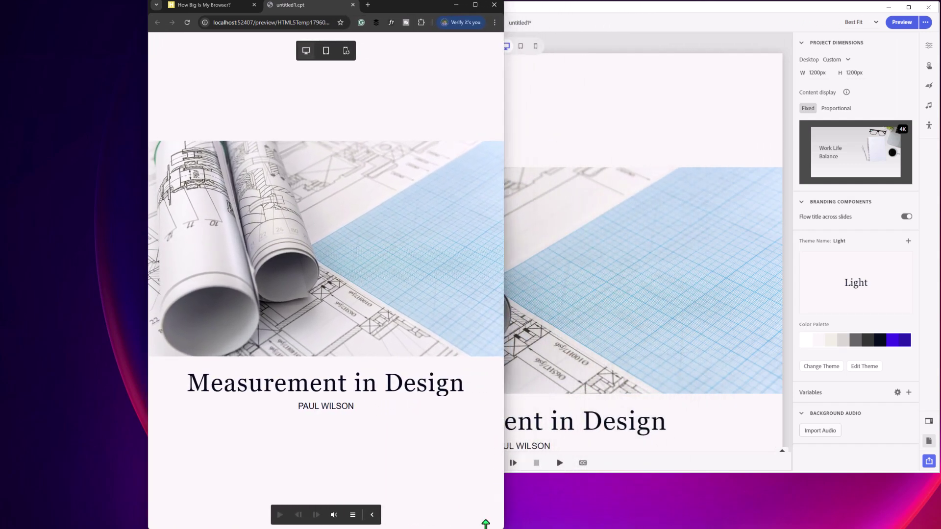
pyautogui.moveTo(485, 524); pyautogui.dragTo(450, 293)
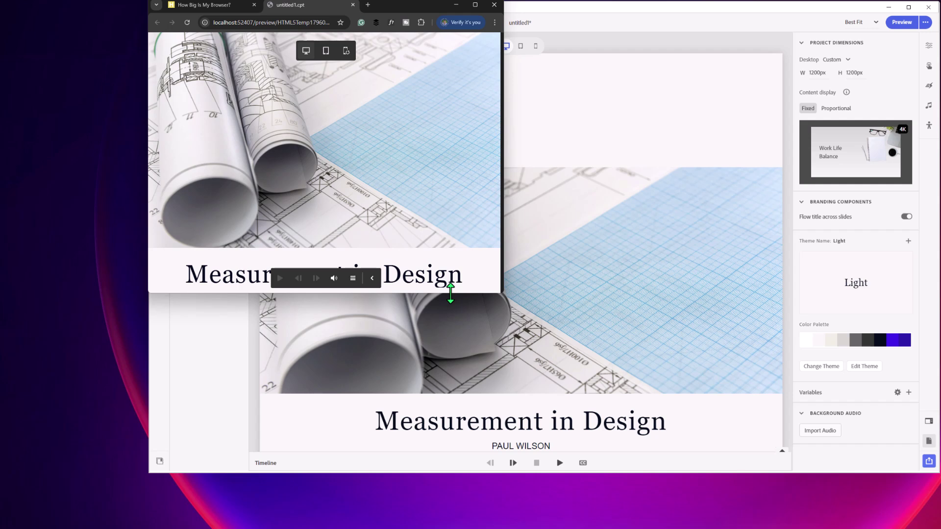
pyautogui.moveTo(450, 293); pyautogui.dragTo(447, 391)
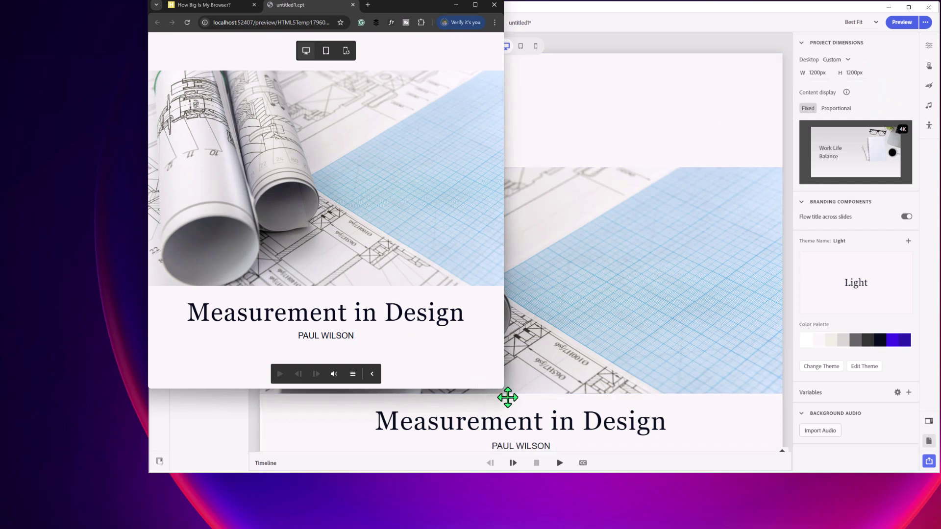
pyautogui.click(211, 6)
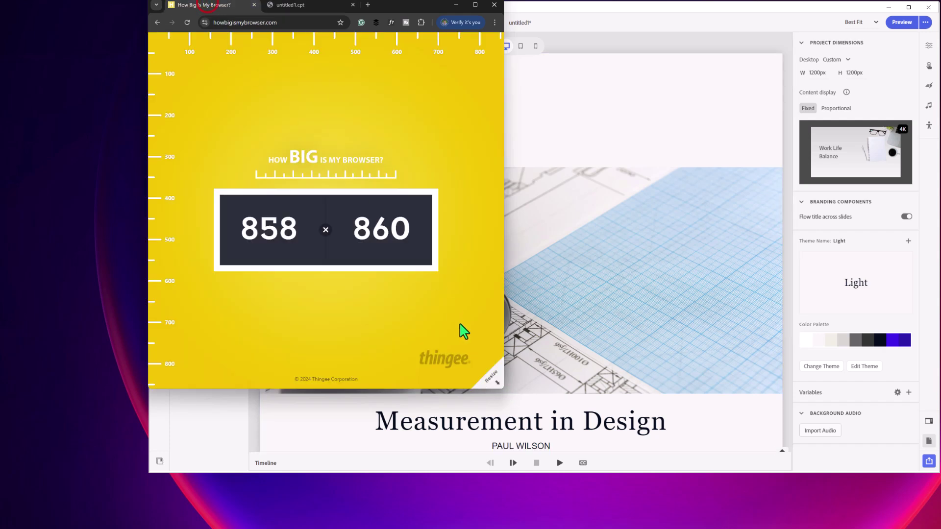
pyautogui.moveTo(501, 388); pyautogui.dragTo(645, 480)
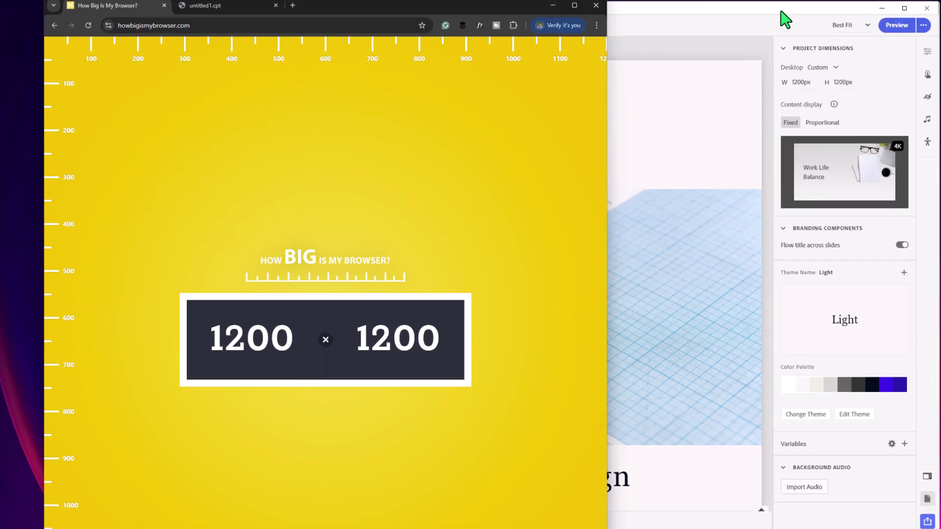
# Switch content display to Proportional and set its scale to 100%
pyautogui.click(802, 10)
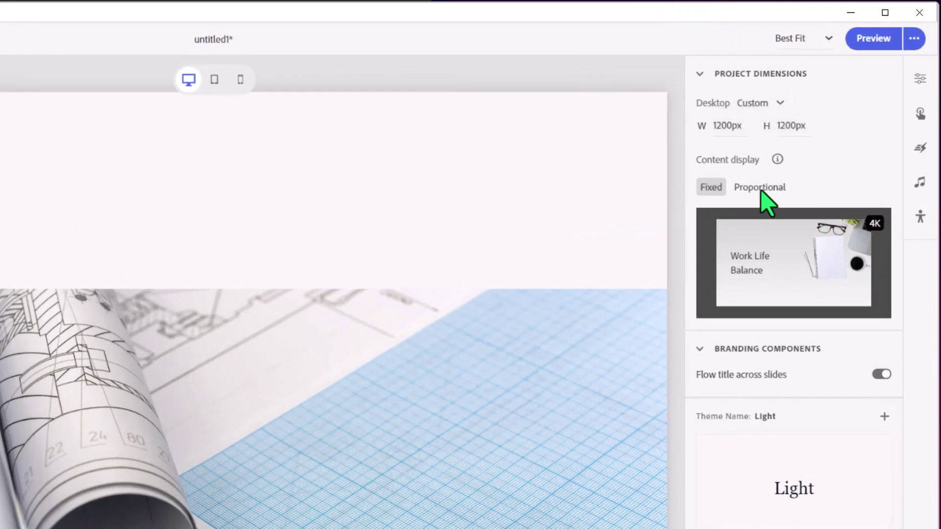
pyautogui.click(761, 188)
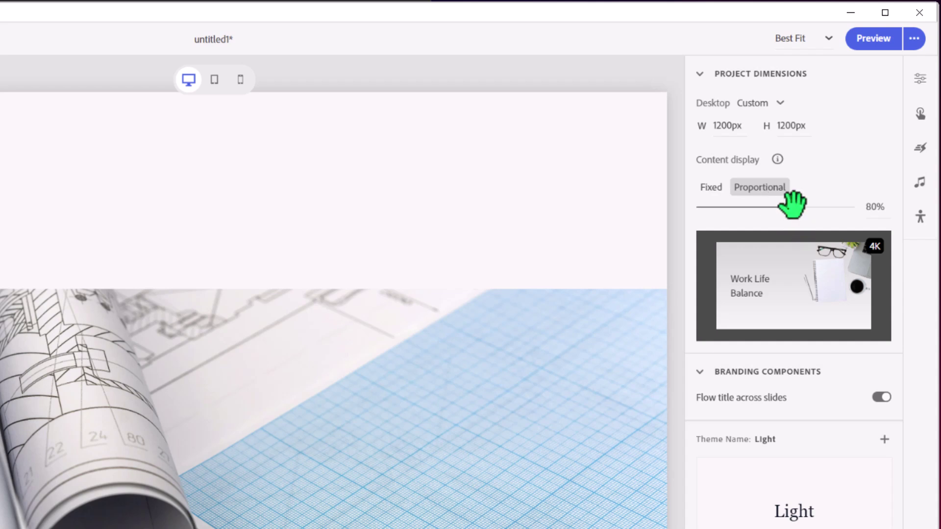
pyautogui.moveTo(786, 207); pyautogui.dragTo(896, 256)
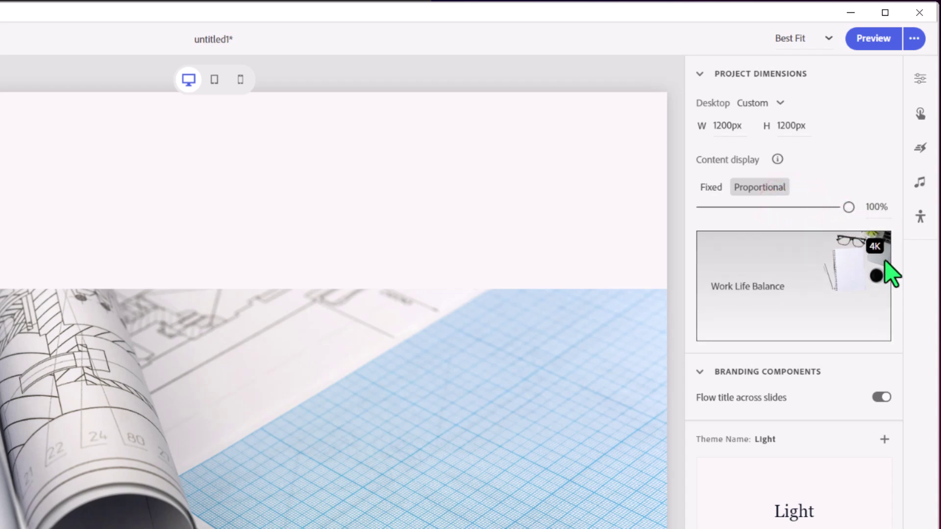
pyautogui.click(876, 207)
pyautogui.write('1200')
pyautogui.press('Return')
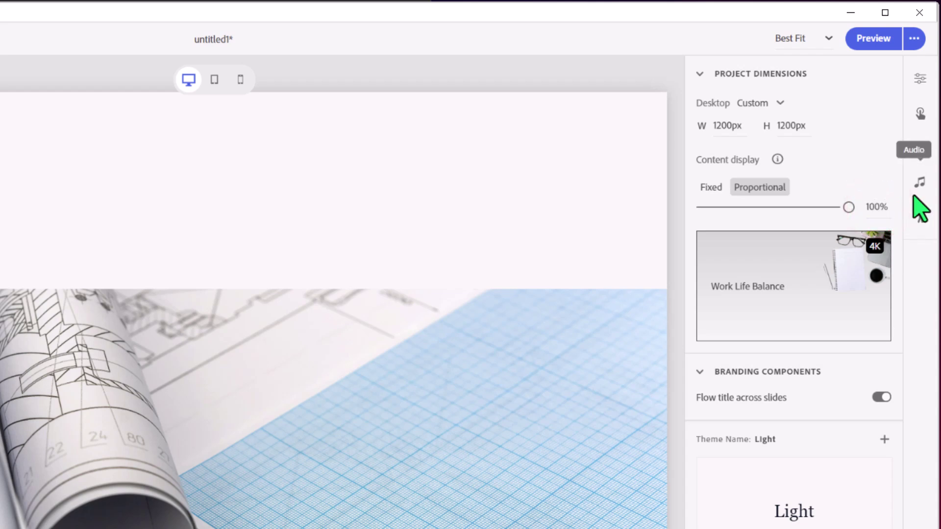
# Preview and play the project again, then shrink the Chrome window
pyautogui.click(873, 40)
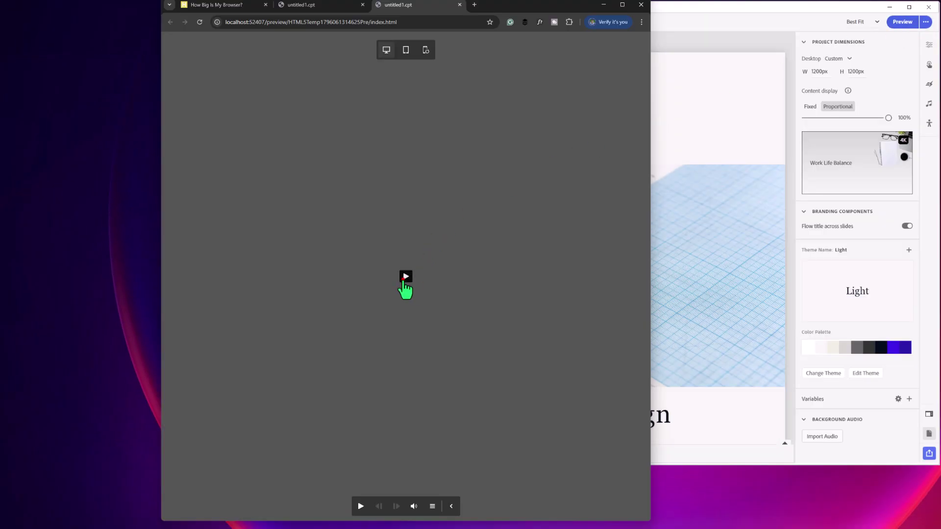
pyautogui.click(404, 278)
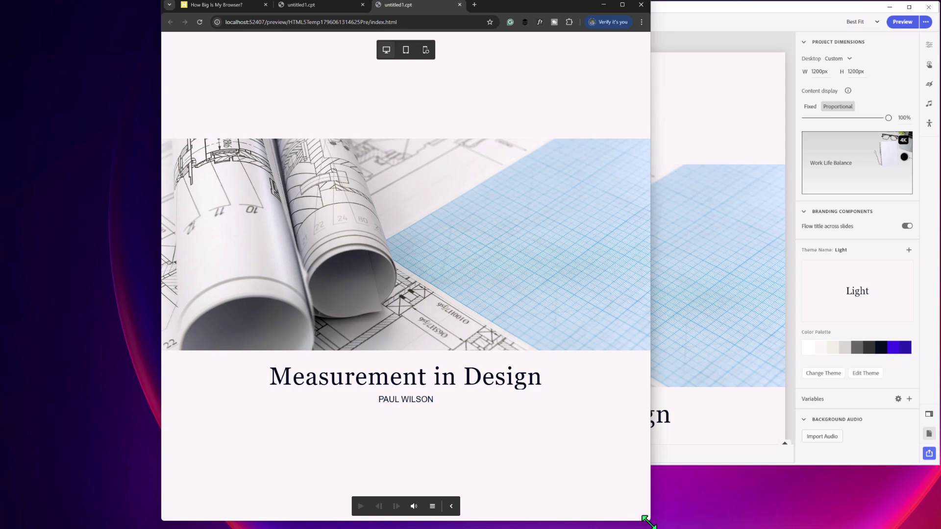
pyautogui.moveTo(646, 521); pyautogui.dragTo(862, 454)
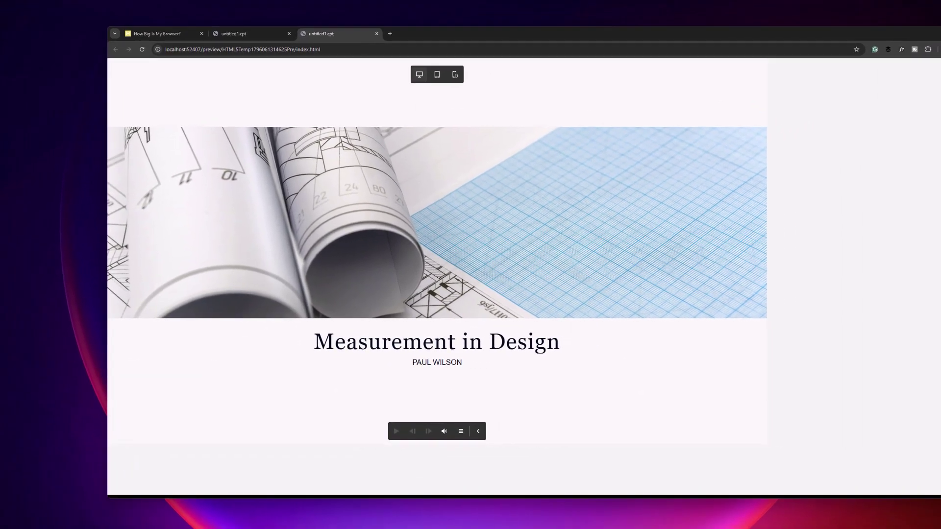
pyautogui.moveTo(935, 496); pyautogui.dragTo(507, 413)
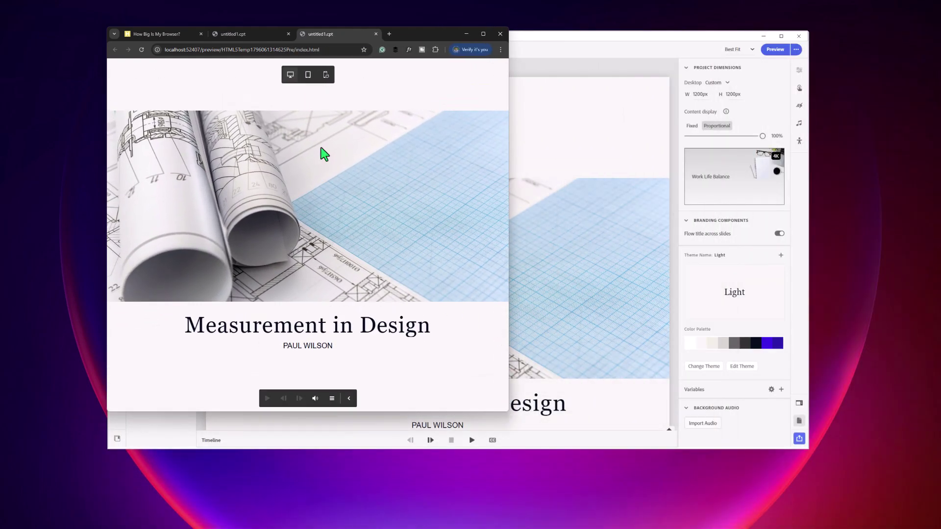
# Close both preview tabs and stretch Chrome to full screen height, reaching 1139 × 1200
pyautogui.click(288, 34)
pyautogui.click(299, 34)
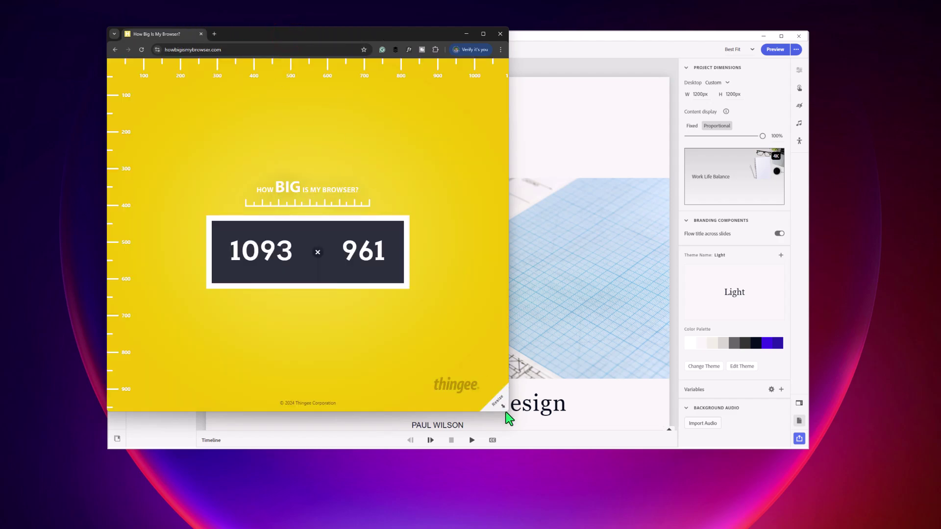
pyautogui.moveTo(504, 411); pyautogui.dragTo(517, 436)
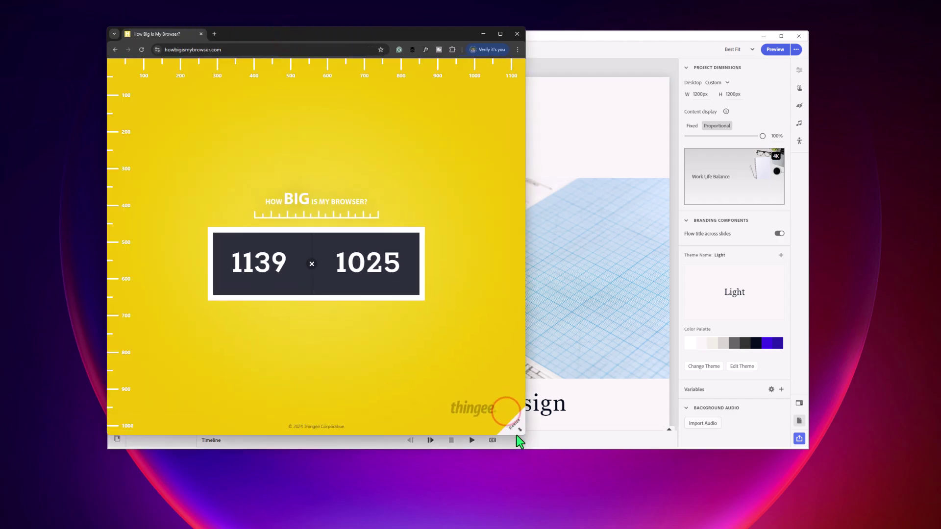
pyautogui.doubleClick(410, 434)
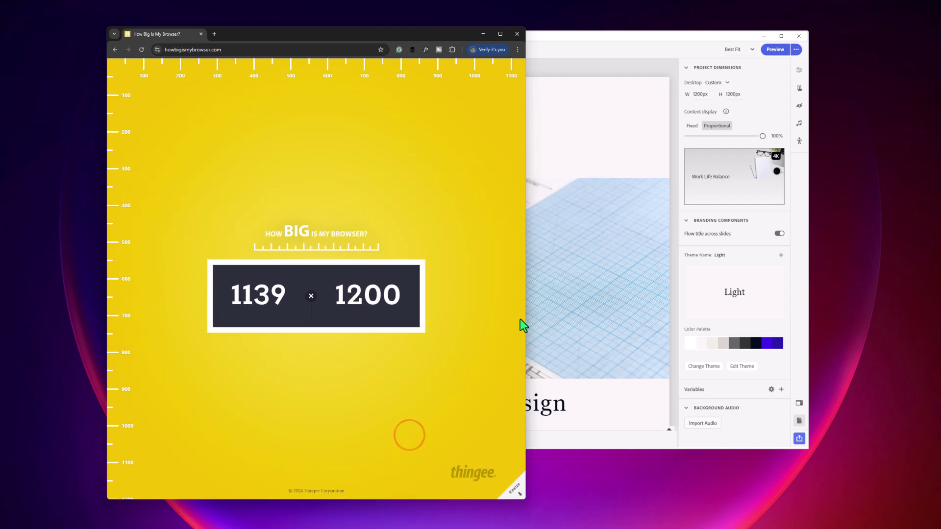
# Widen Chrome toward 1200 px, then set the proportional scale to 80% and preview
pyautogui.moveTo(522, 322); pyautogui.dragTo(572, 238)
pyautogui.click(706, 39)
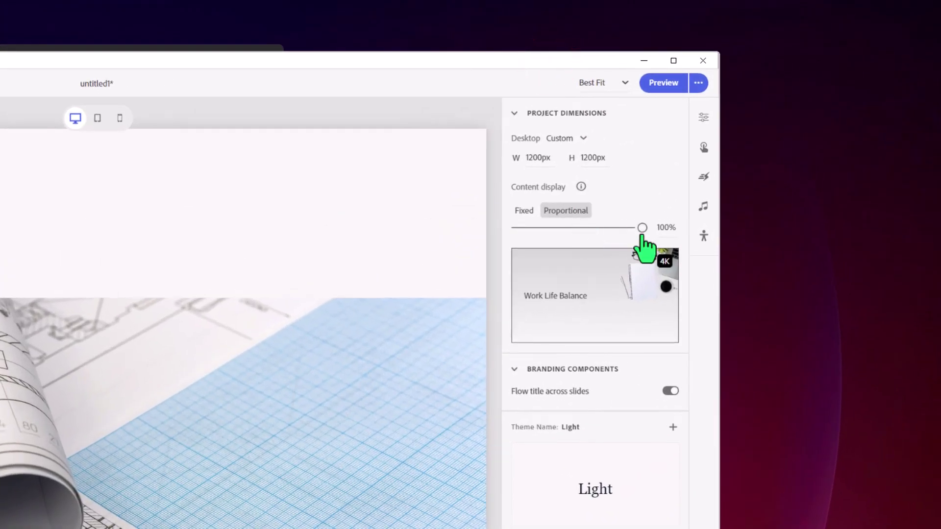
pyautogui.click(662, 229)
pyautogui.write('80')
pyautogui.press('Return')
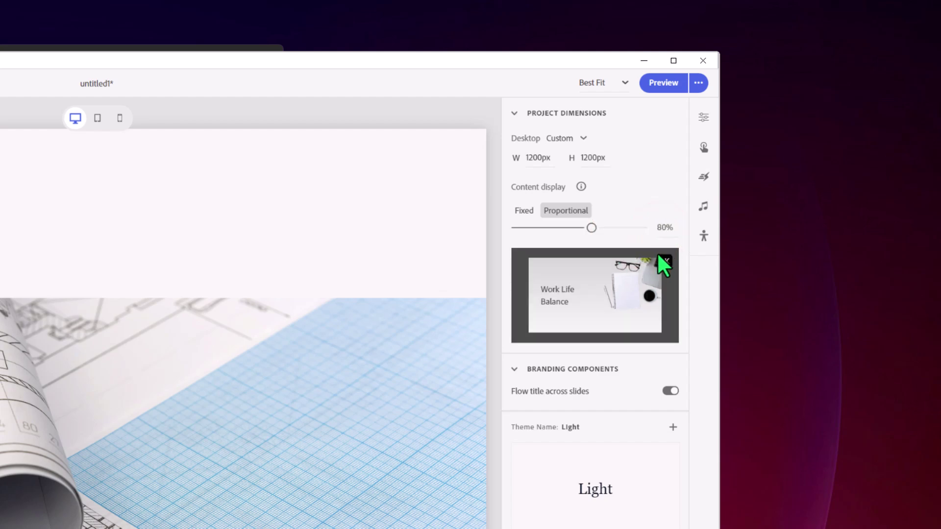
pyautogui.click(665, 82)
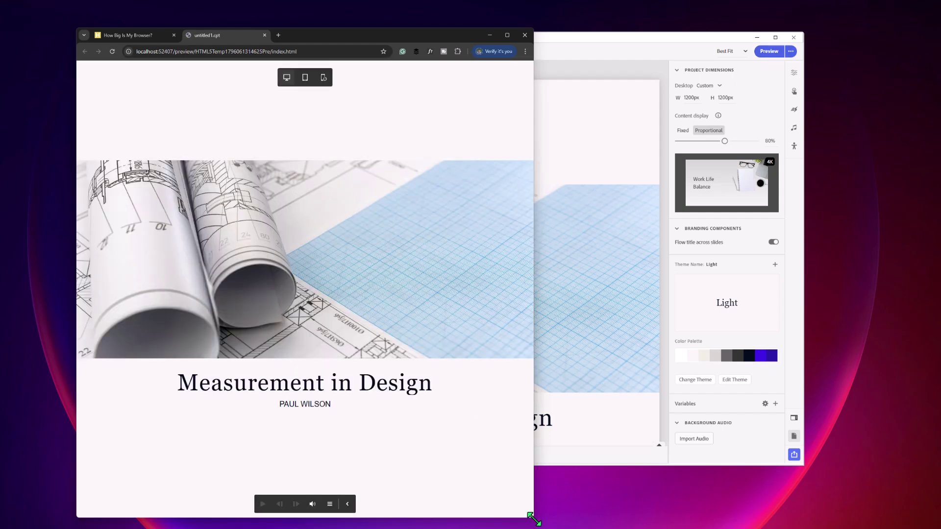
# Resize Chrome until the How Big Is My Browser? page reads 1250 × 1250
pyautogui.moveTo(533, 519); pyautogui.dragTo(587, 511)
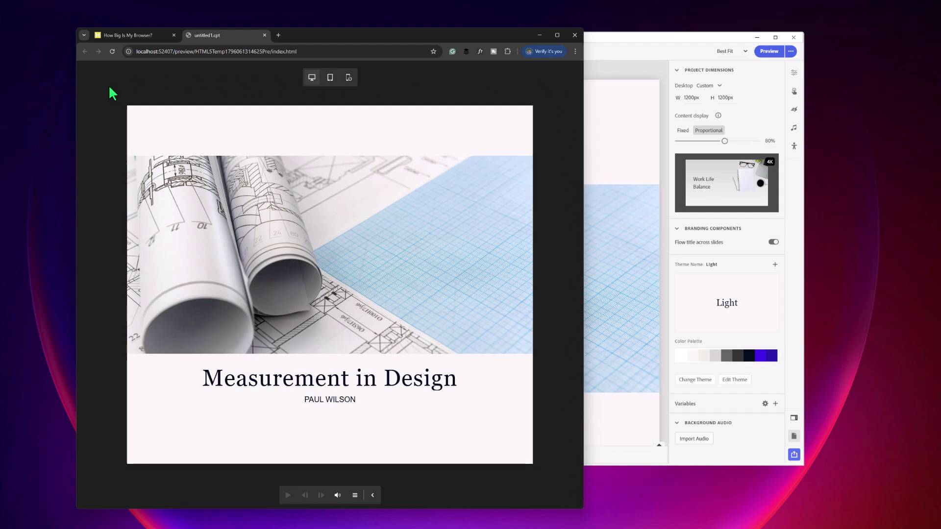
pyautogui.click(126, 34)
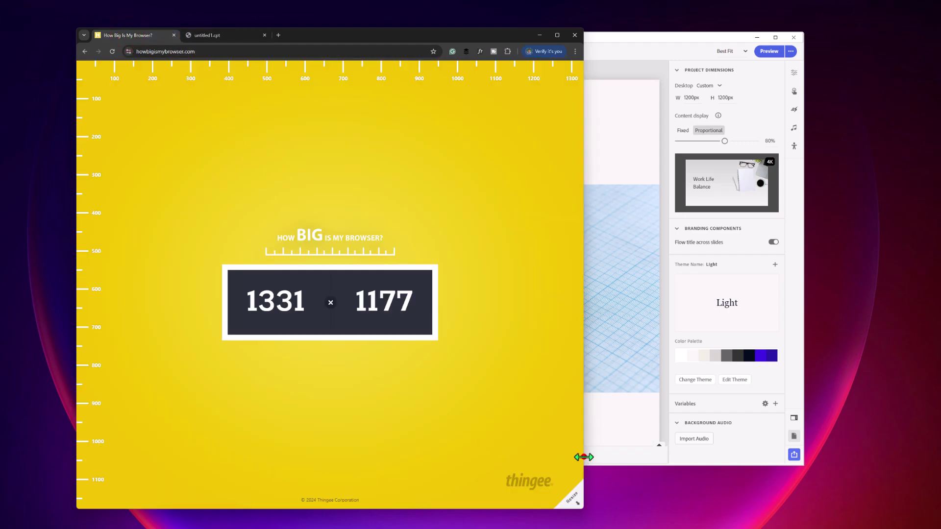
pyautogui.moveTo(584, 456); pyautogui.dragTo(553, 453)
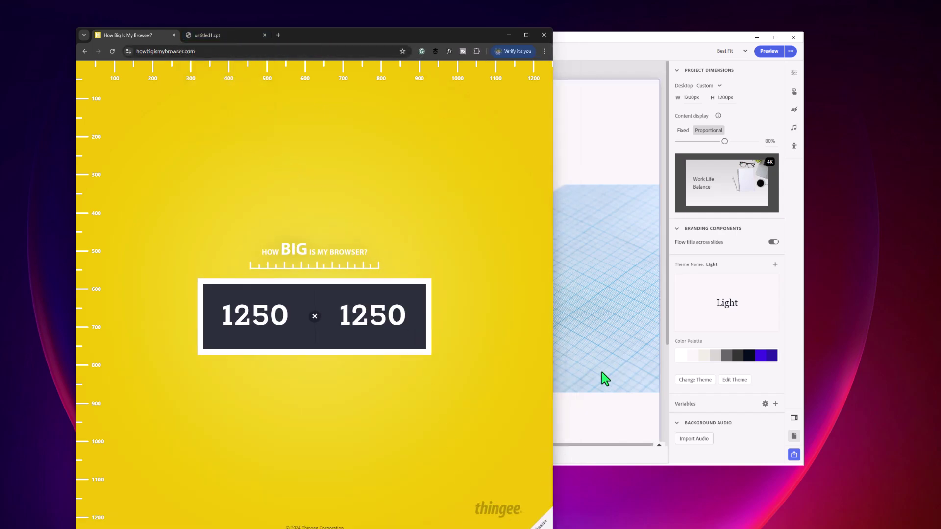
# Calculate 1250 × 0.8 = 1,000 in Calculator
pyautogui.hotkey('alt', 'Tab')
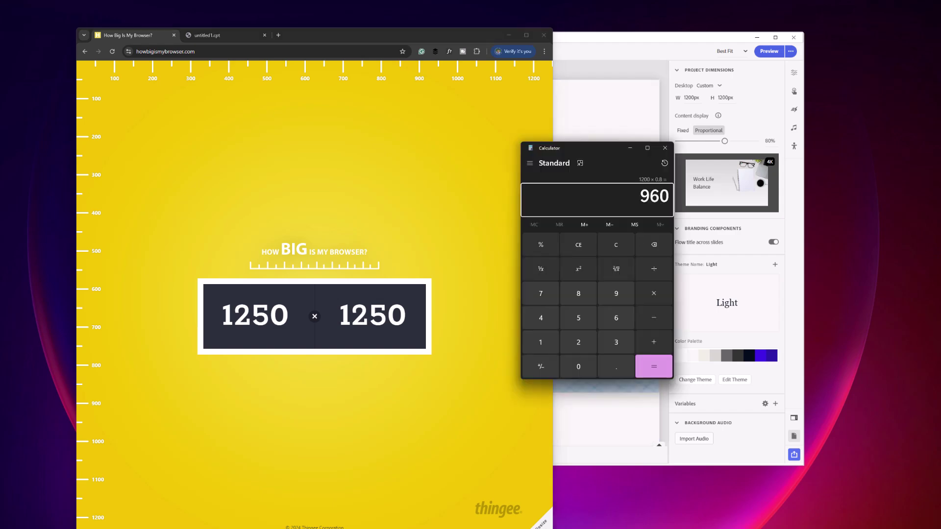
pyautogui.press('Escape')
pyautogui.write('1250')
pyautogui.write('*0.8')
pyautogui.press('Return')
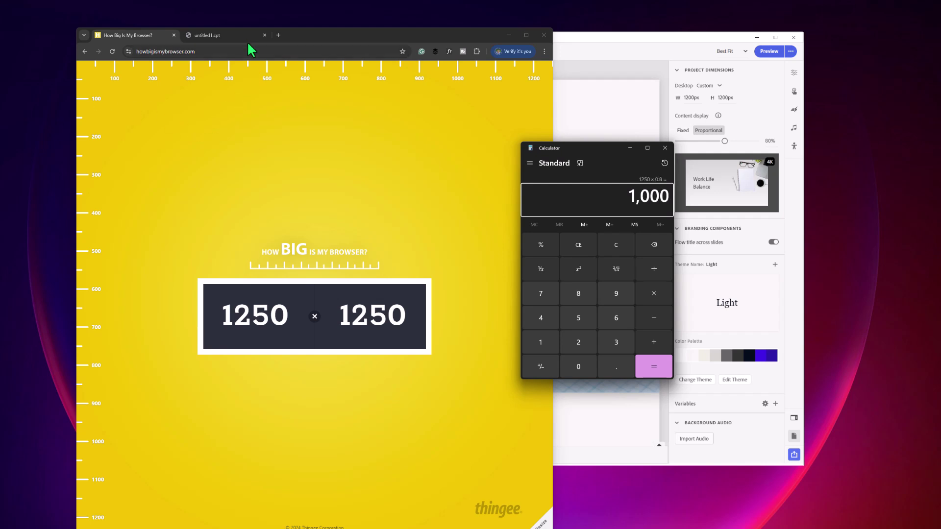
# Measure the previewed slide with a screen-capture selection, about 1000 pixels across
pyautogui.click(233, 37)
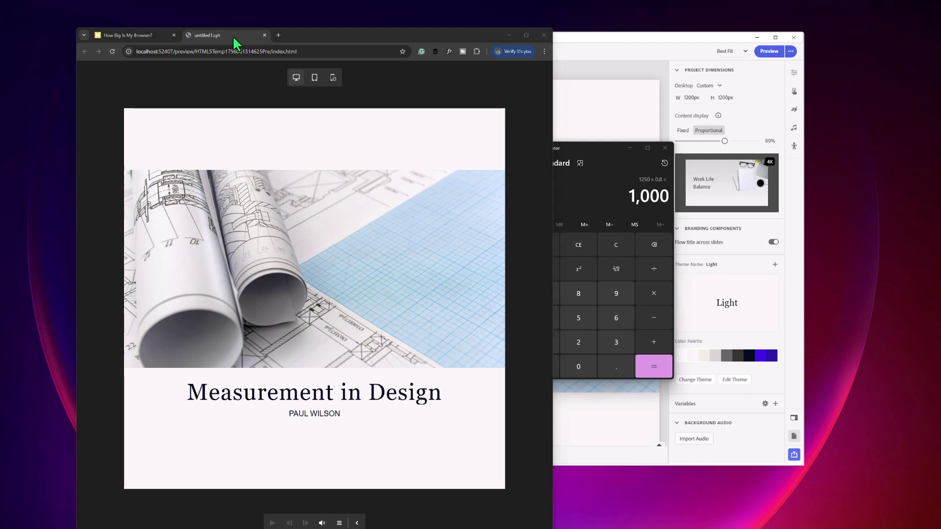
pyautogui.press('Print')
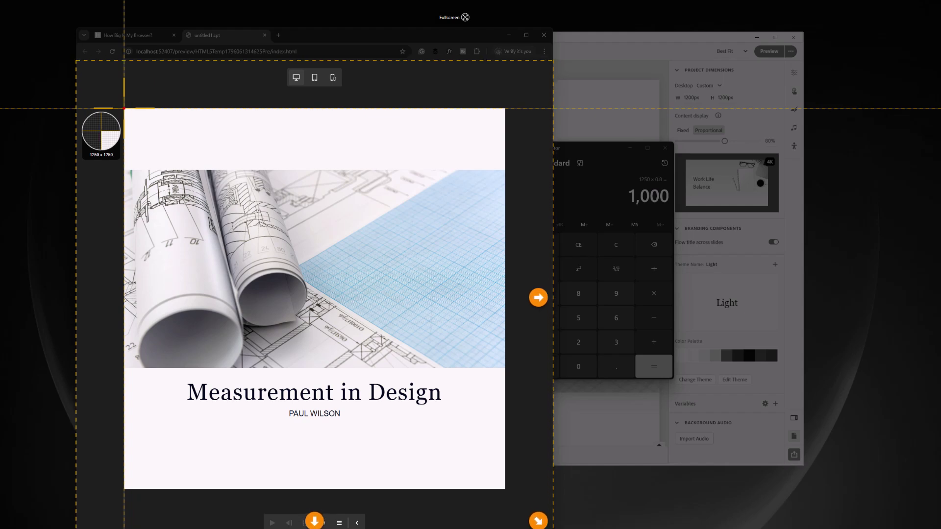
pyautogui.moveTo(124, 108); pyautogui.dragTo(505, 490)
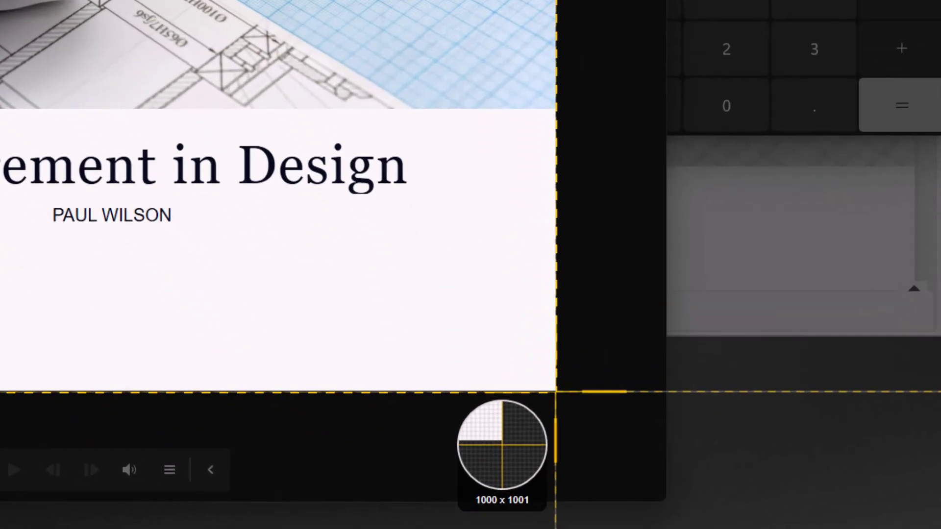
pyautogui.moveTo(555, 392); pyautogui.dragTo(555, 392)
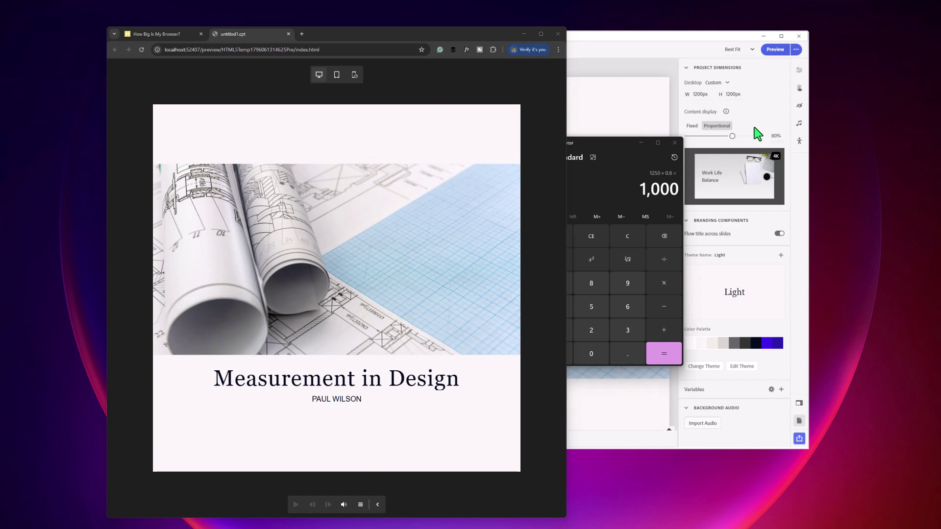
# Toggle content display to Fixed, then back to Proportional at 80%
pyautogui.click(692, 126)
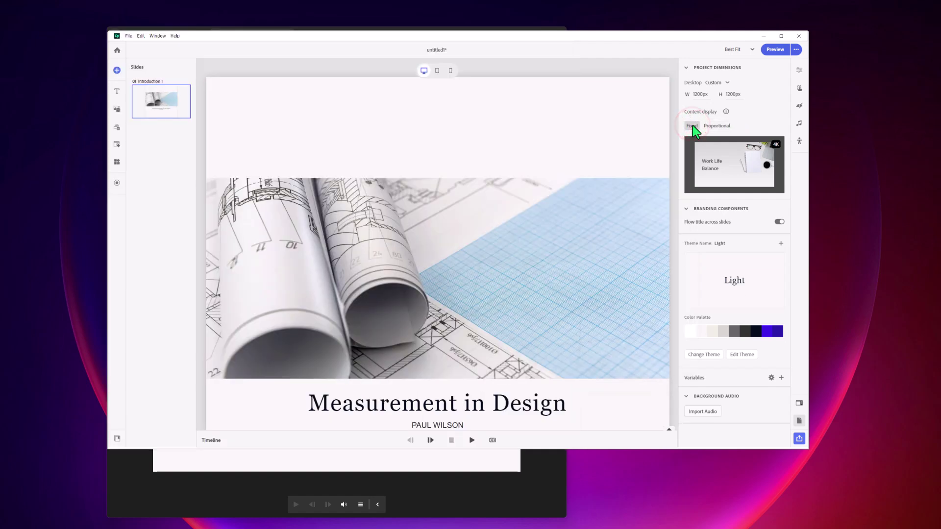
pyautogui.click(716, 126)
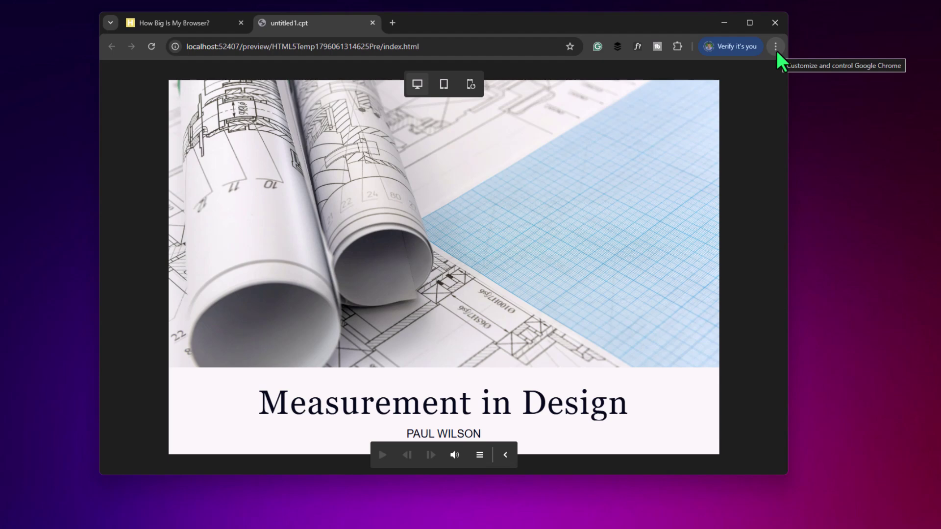
pyautogui.click(776, 49)
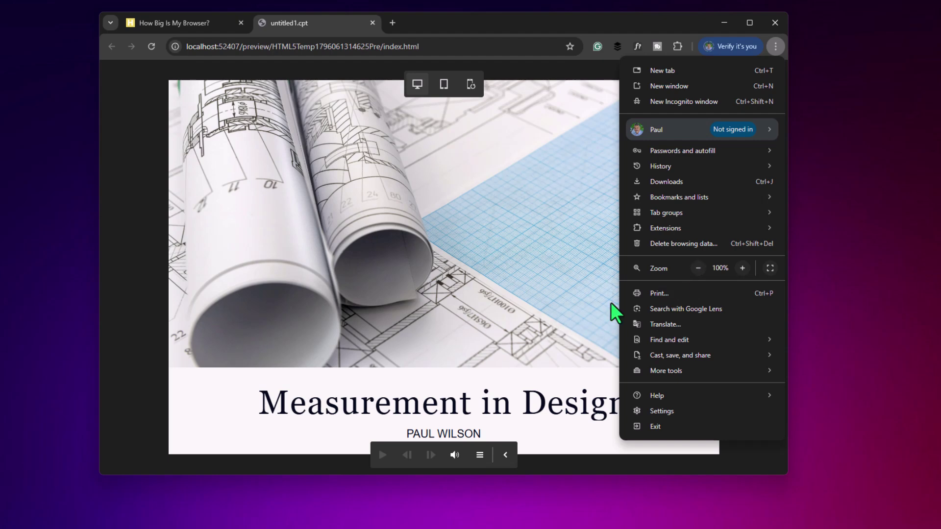
pyautogui.click(697, 268)
pyautogui.click(697, 268)
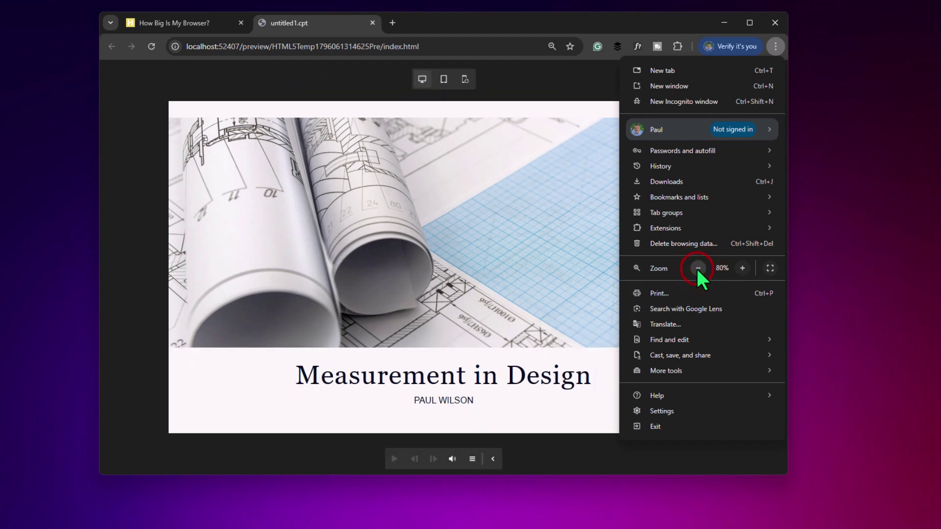
pyautogui.click(742, 268)
pyautogui.click(741, 268)
pyautogui.click(742, 268)
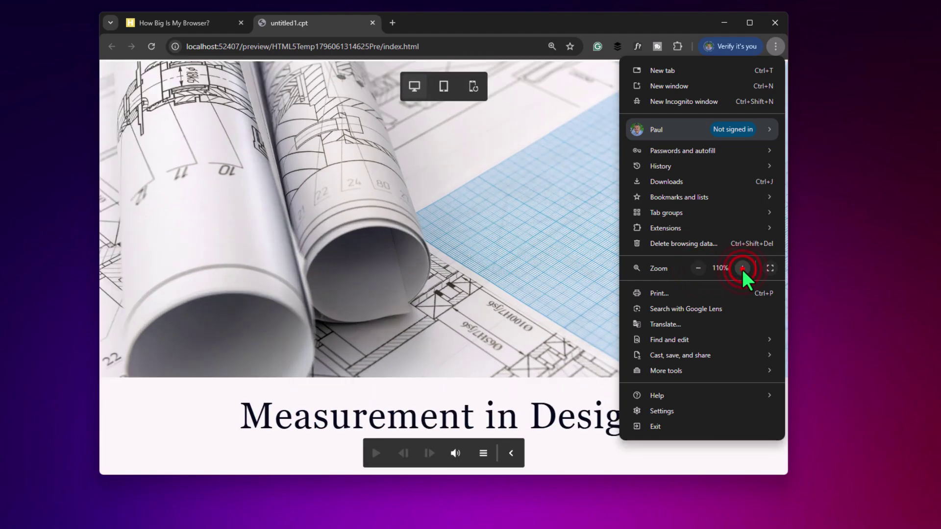
pyautogui.click(742, 268)
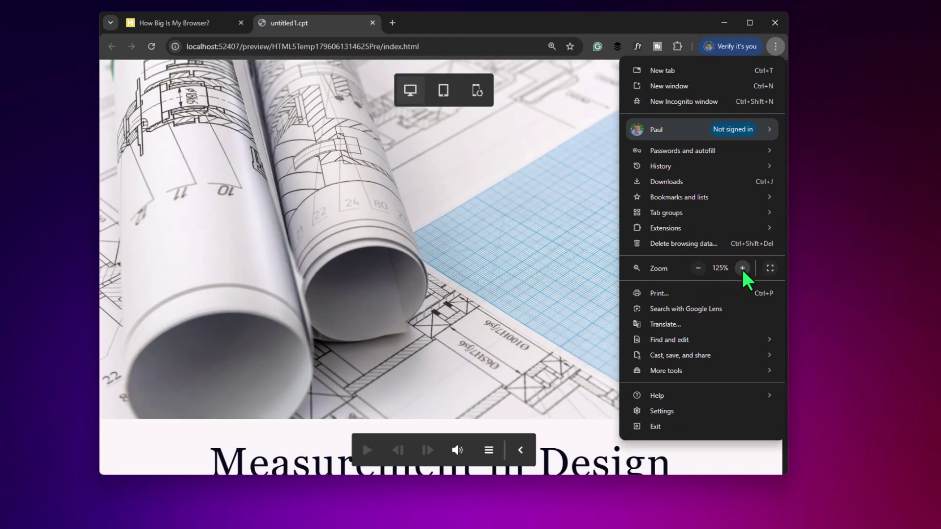
pyautogui.click(698, 267)
pyautogui.click(698, 268)
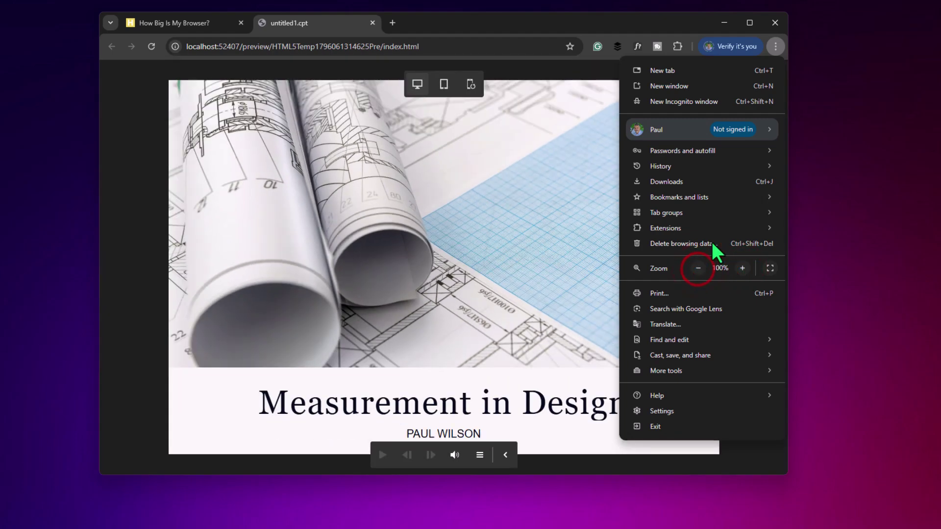
# Close Chrome and change the Windows display scale from 100% to 125%
pyautogui.click(772, 22)
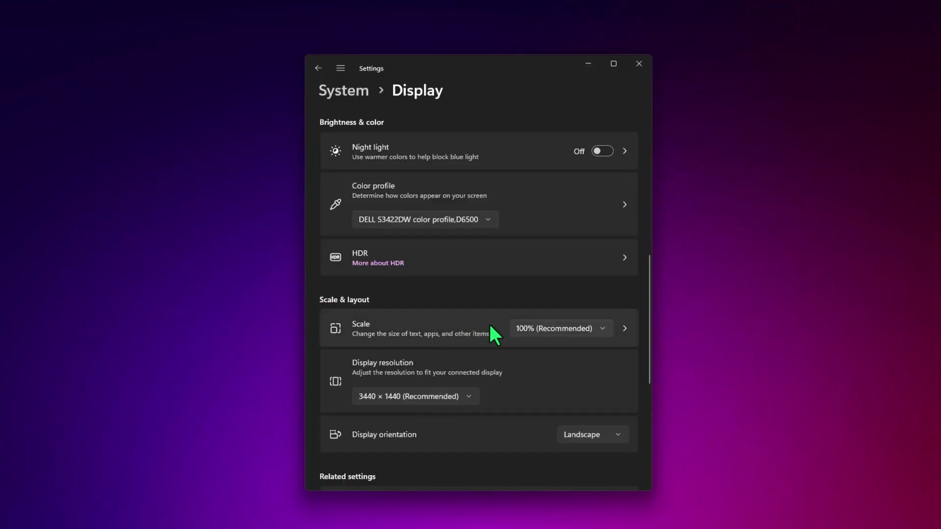
pyautogui.click(604, 328)
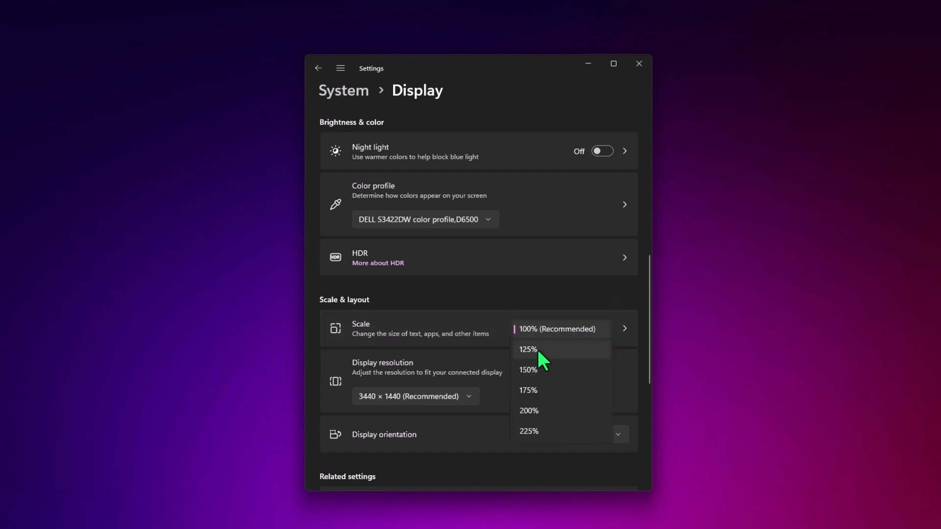
pyautogui.click(537, 348)
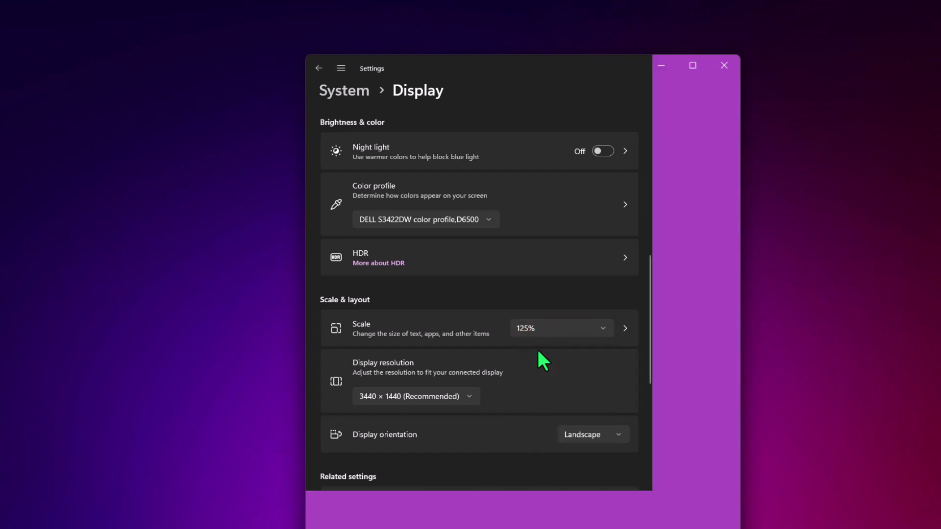